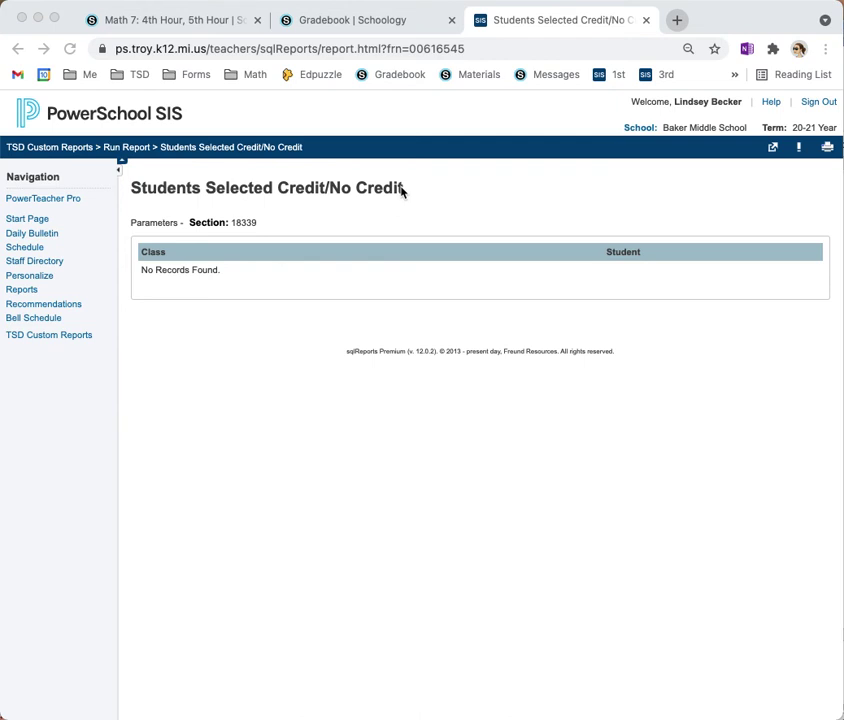
Run the 20-21 (S2) Grading Choice (MS & HS) custom teacher report for the Math Connections 7 P1(A,C) section.
{"action": "left_click", "coordinate": [603, 79]}
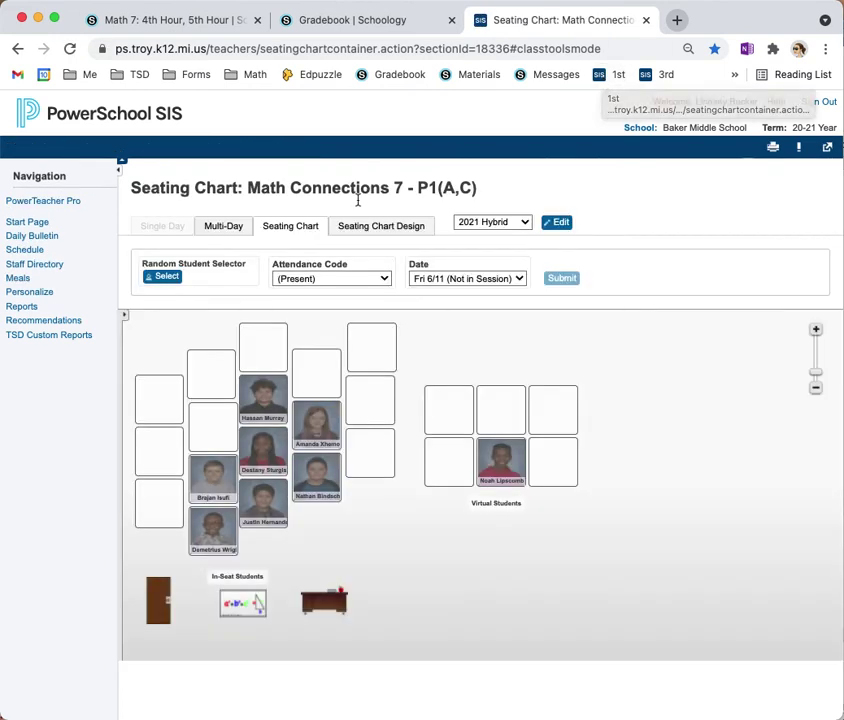
{"action": "left_click", "coordinate": [26, 336]}
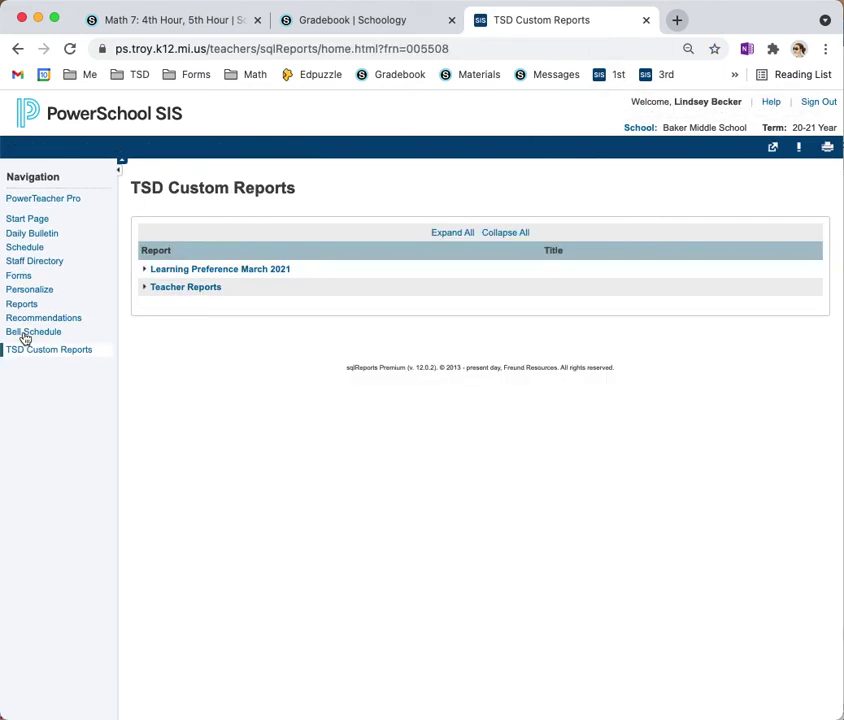
{"action": "left_click", "coordinate": [180, 287]}
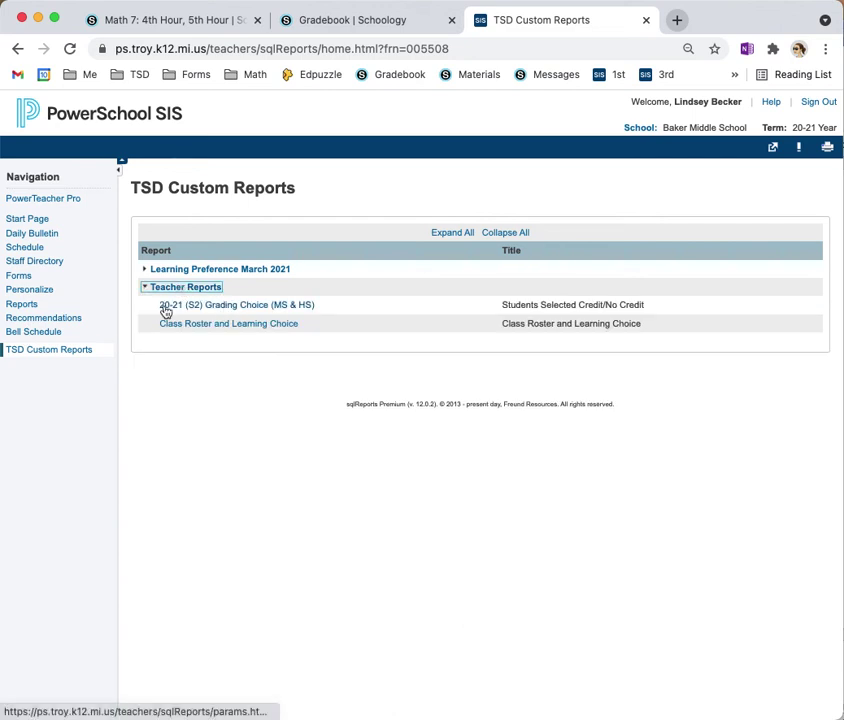
{"action": "left_click", "coordinate": [238, 311]}
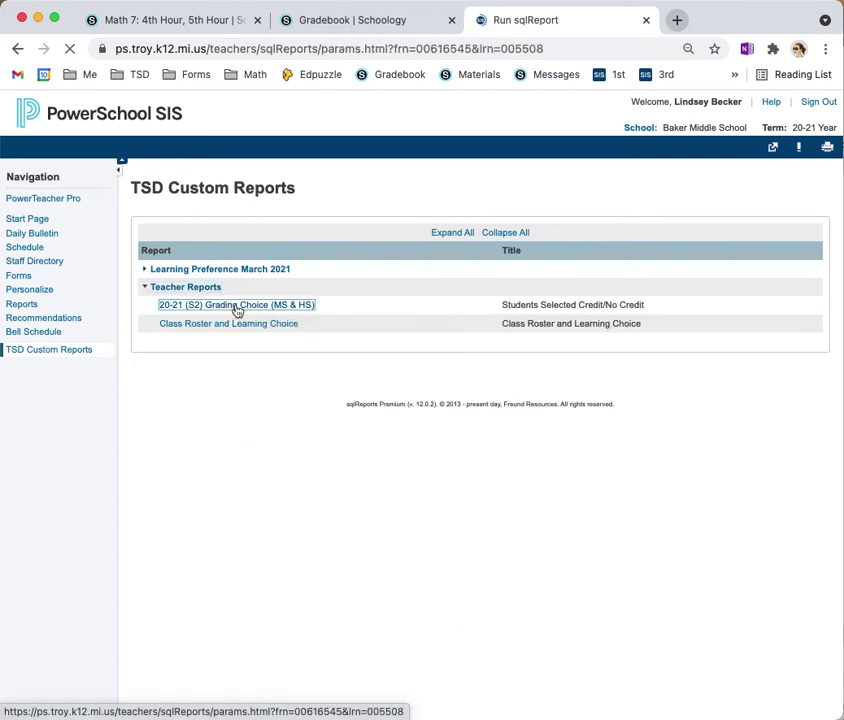
{"action": "left_click", "coordinate": [264, 358]}
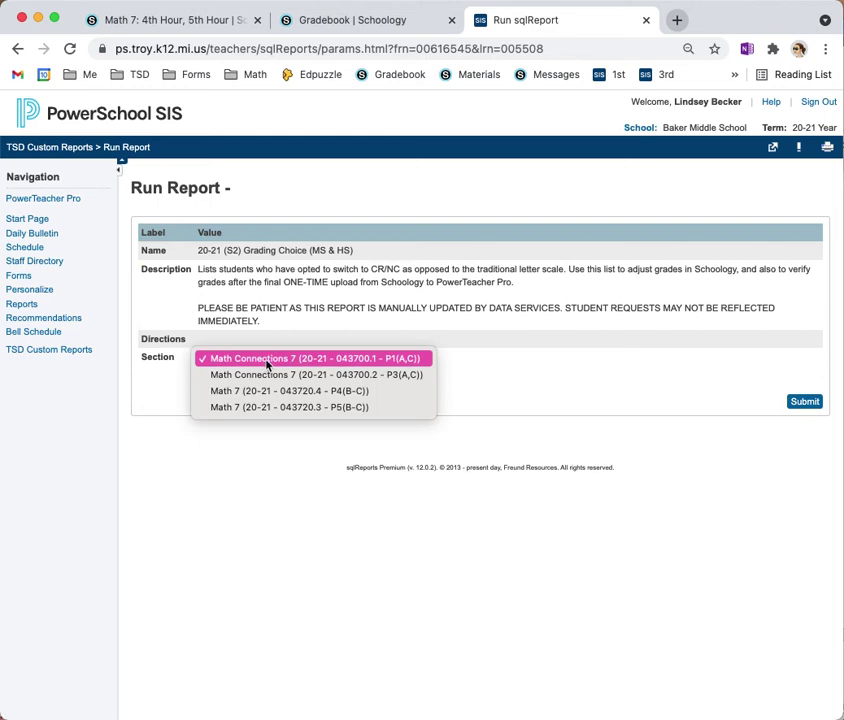
{"action": "left_click", "coordinate": [267, 362]}
{"action": "left_click", "coordinate": [806, 403]}
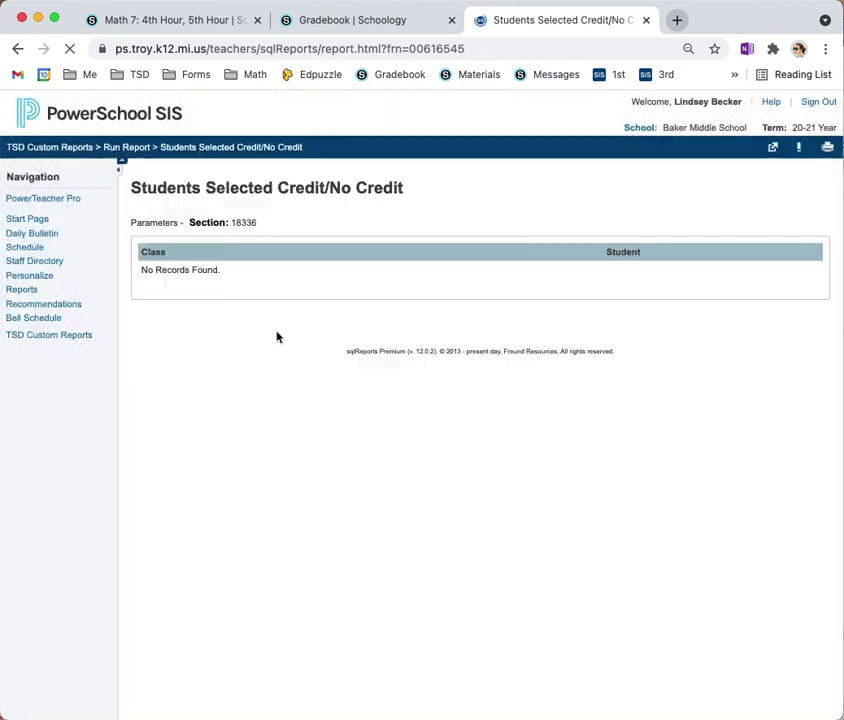
Run the 20-21 (S2) Grading Choice (MS & HS) report again for the Math 7 P4(B-C) section.
{"action": "left_click", "coordinate": [66, 335]}
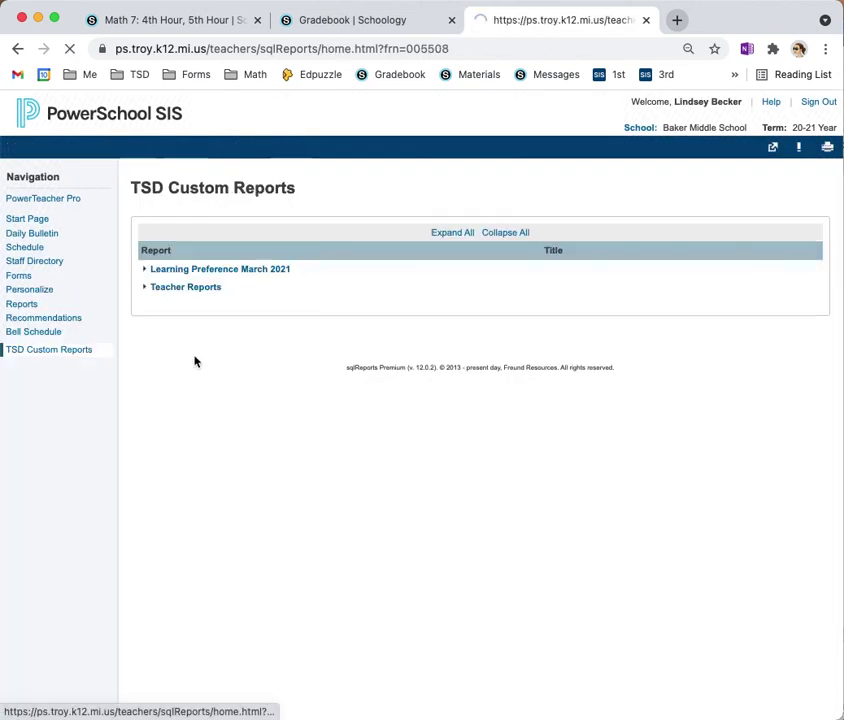
{"action": "left_click", "coordinate": [205, 288]}
{"action": "left_click", "coordinate": [239, 305]}
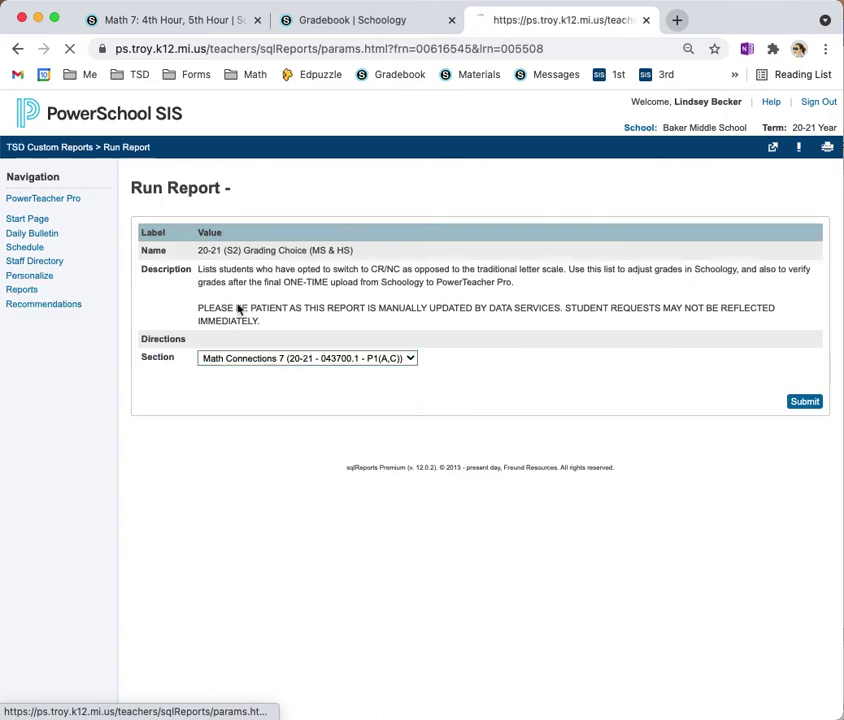
{"action": "left_click", "coordinate": [340, 362]}
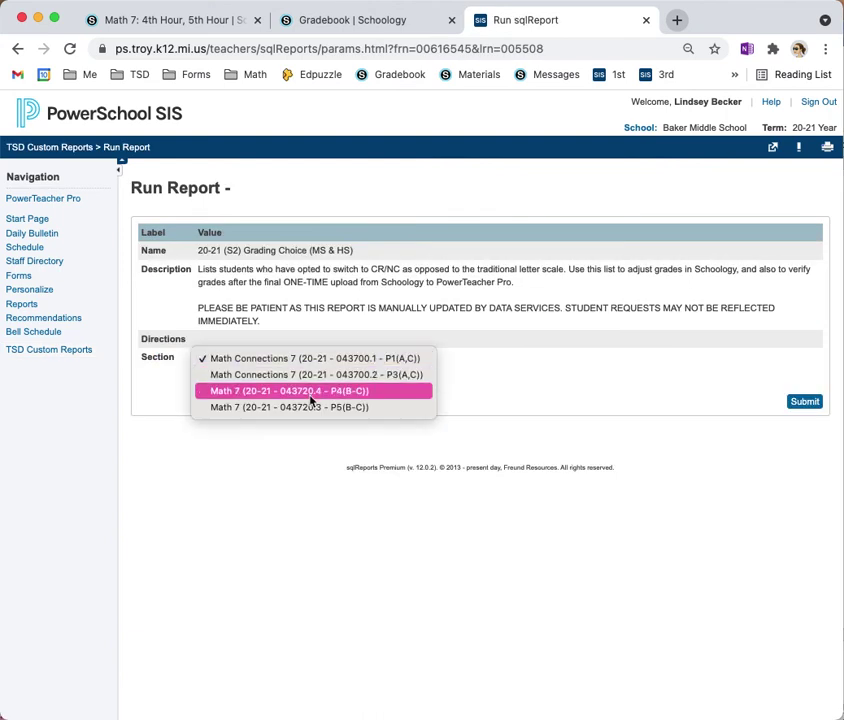
{"action": "left_click", "coordinate": [300, 391]}
{"action": "left_click", "coordinate": [810, 404]}
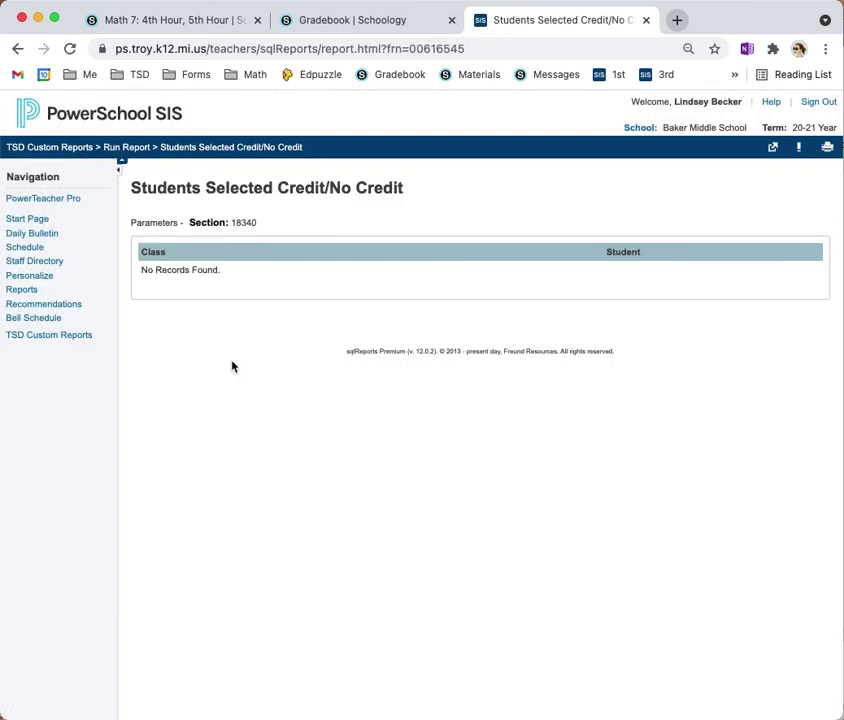
Switch to Schoology, choose PowerSchool Grades as the gradebook scale in the Math 7 course's Grade Setup, and save the changes.
{"action": "left_click", "coordinate": [356, 24]}
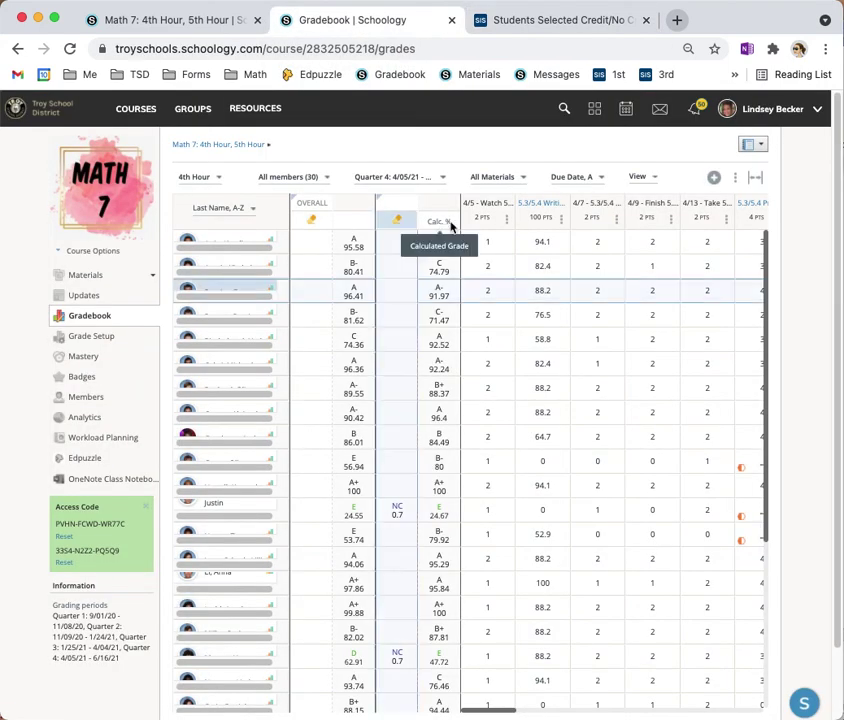
{"action": "left_click", "coordinate": [92, 341]}
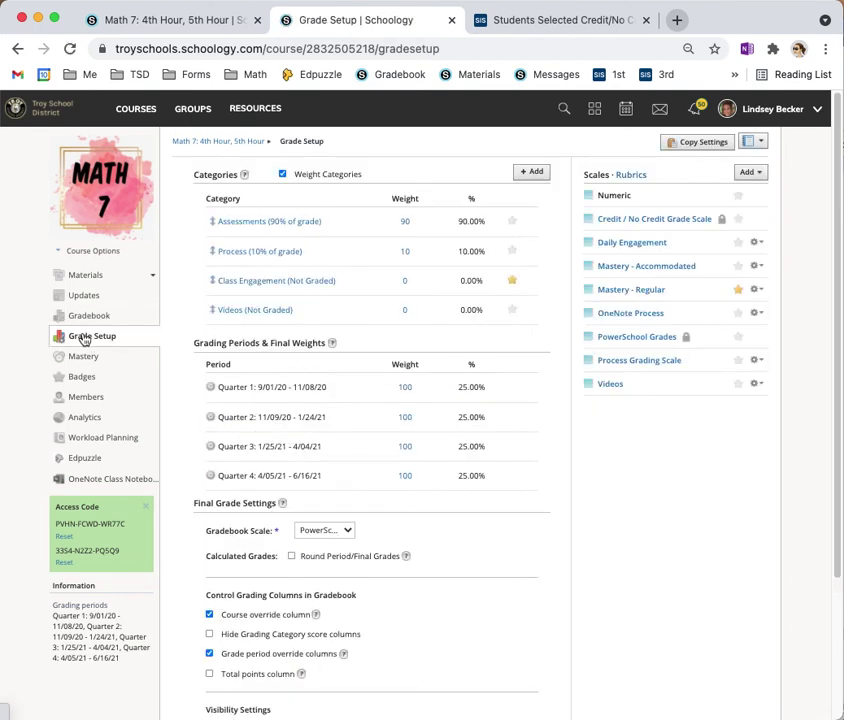
{"action": "scroll", "coordinate": [452, 408], "scroll_direction": "down", "scroll_amount": 2}
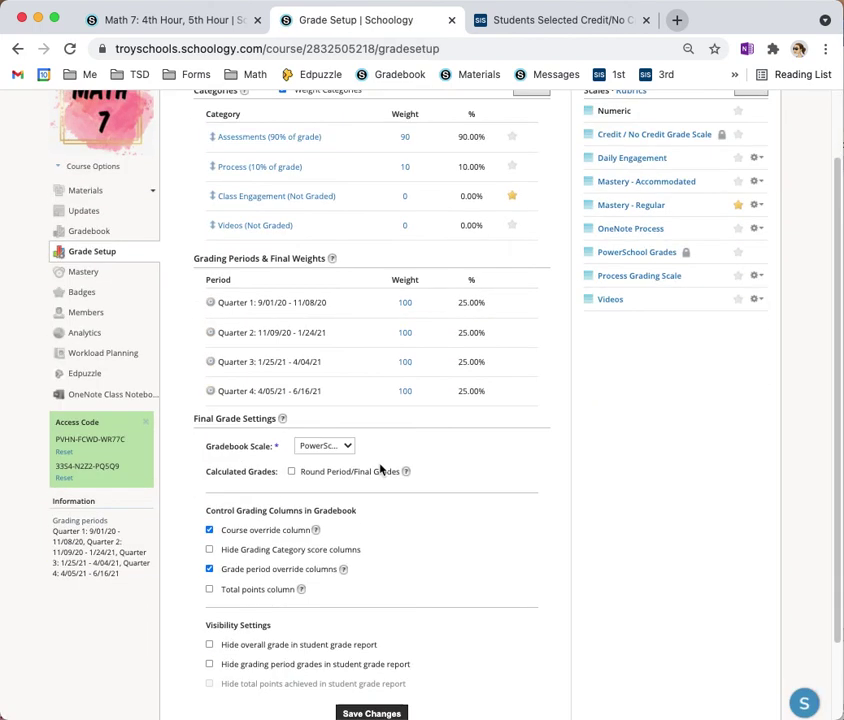
{"action": "left_click", "coordinate": [330, 447]}
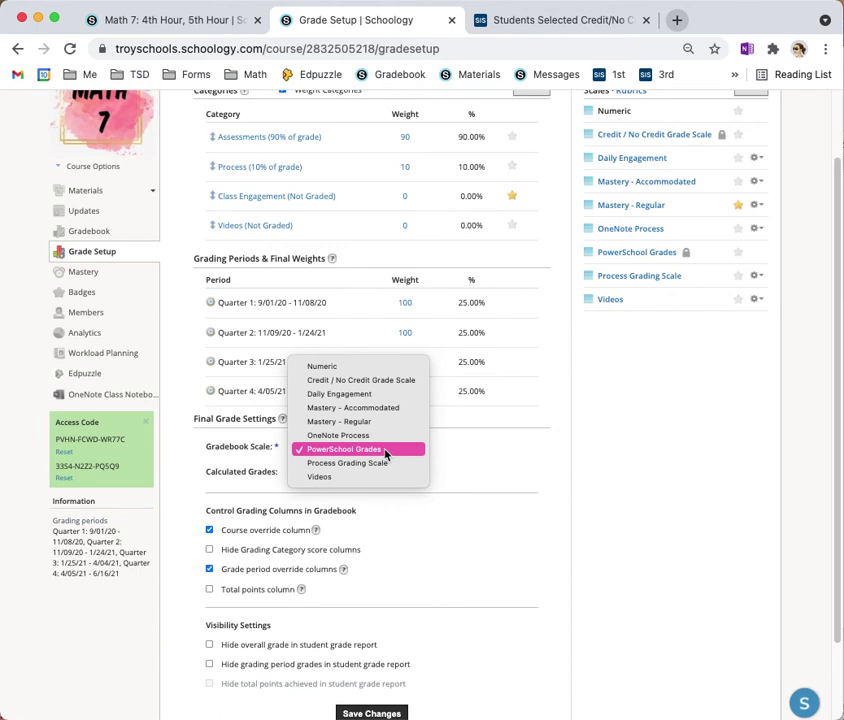
{"action": "left_click", "coordinate": [385, 454]}
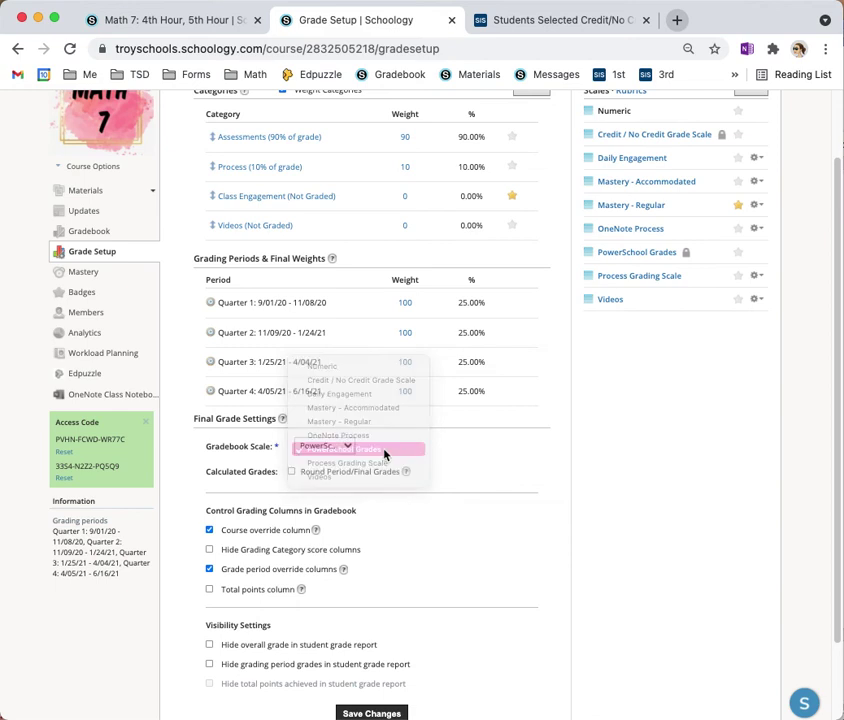
{"action": "scroll", "coordinate": [300, 508], "scroll_direction": "down", "scroll_amount": 1}
{"action": "scroll", "coordinate": [300, 508], "scroll_direction": "down", "scroll_amount": 2}
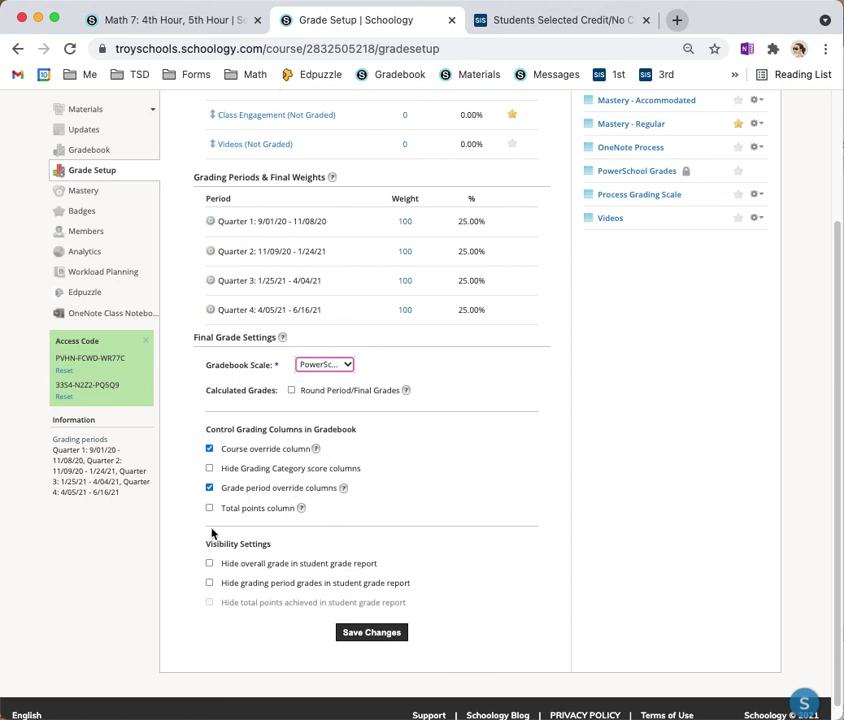
{"action": "left_click", "coordinate": [375, 638]}
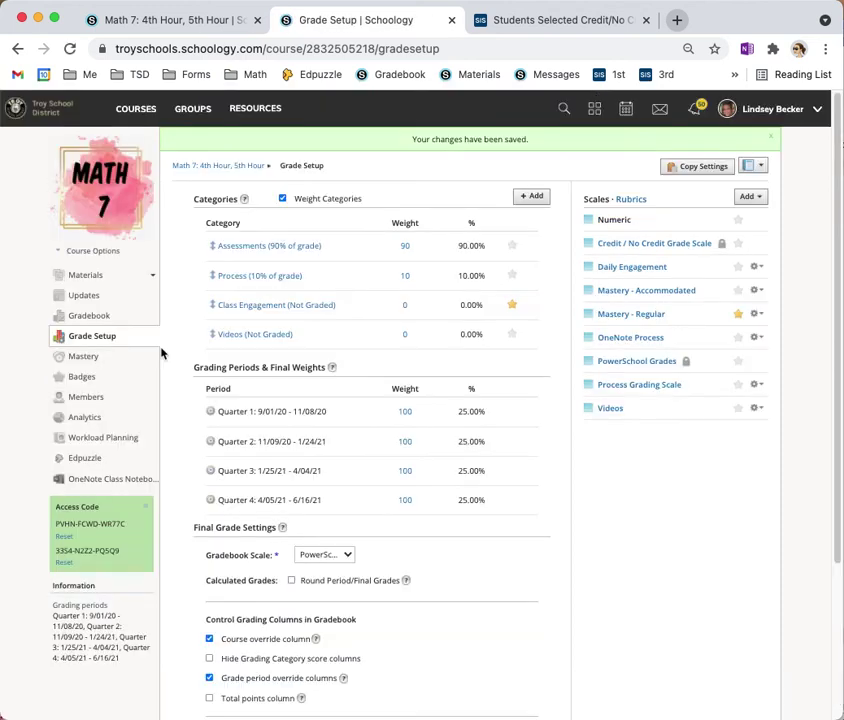
Open the 4th Hour gradebook and examine the Quarter 4 override column against the calculated grades for all students.
{"action": "left_click", "coordinate": [90, 317]}
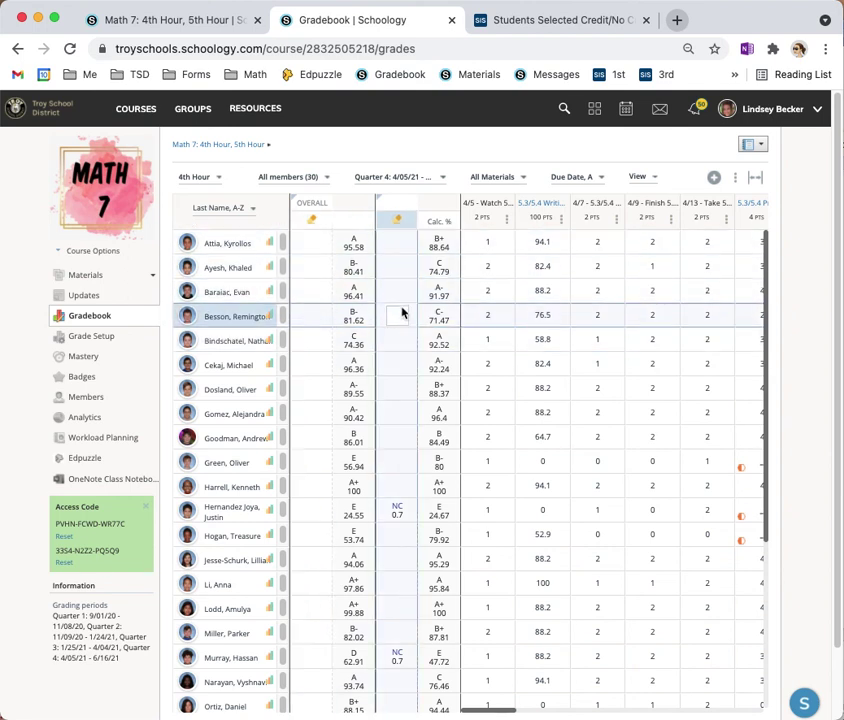
{"action": "scroll", "coordinate": [397, 317], "scroll_direction": "down", "scroll_amount": 1}
{"action": "scroll", "coordinate": [397, 317], "scroll_direction": "down", "scroll_amount": 1}
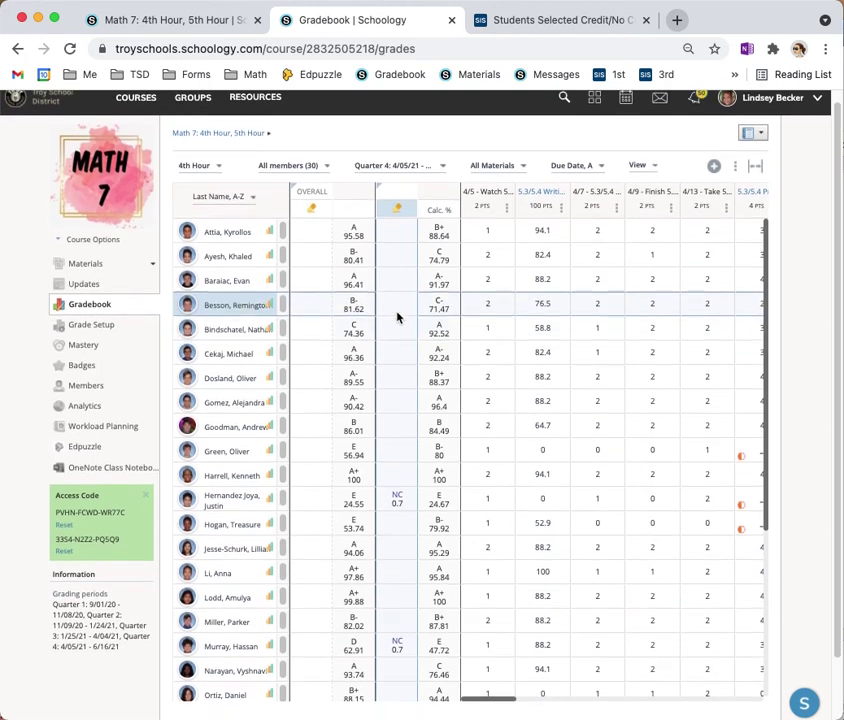
{"action": "scroll", "coordinate": [398, 317], "scroll_direction": "up", "scroll_amount": 1}
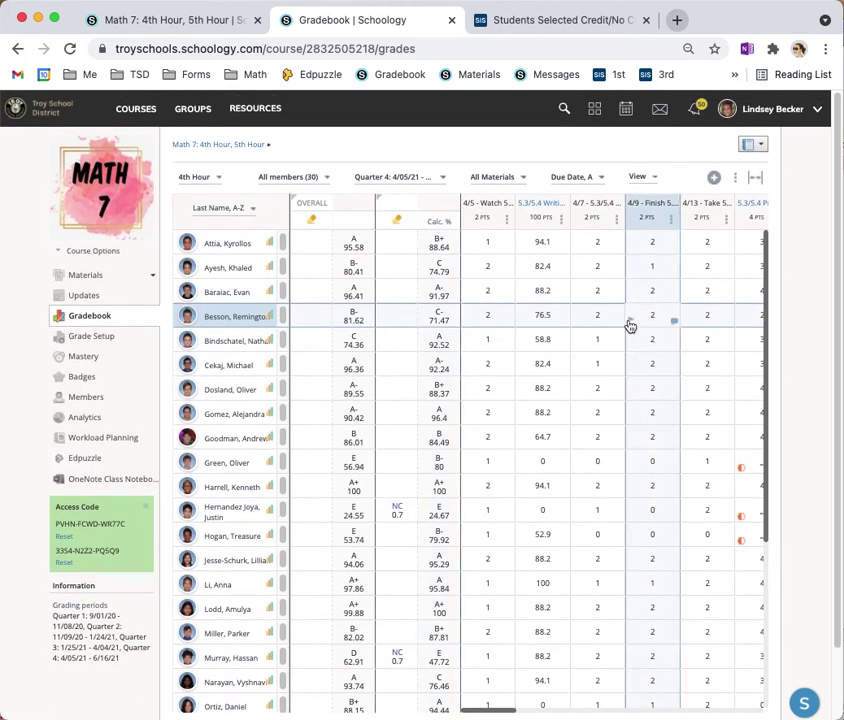
{"action": "key", "text": "super+minus"}
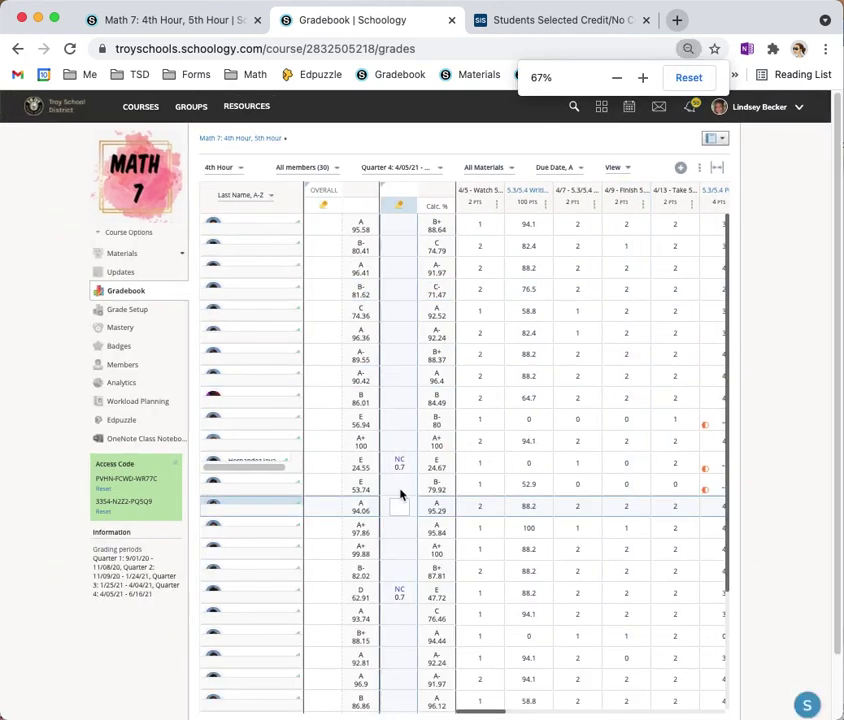
{"action": "scroll", "coordinate": [400, 466], "scroll_direction": "down", "scroll_amount": 1}
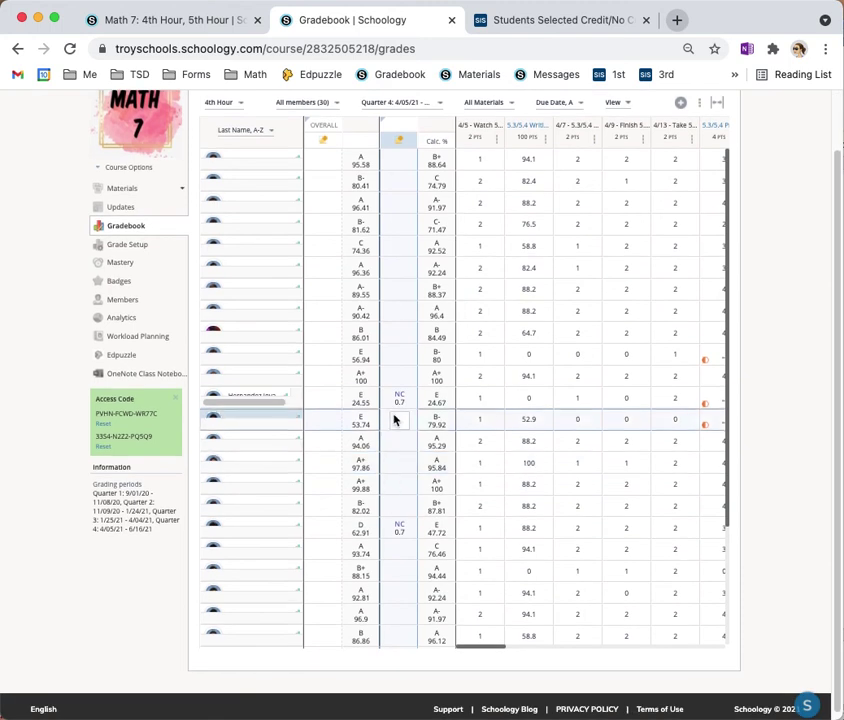
{"action": "mouse_move", "coordinate": [436, 408]}
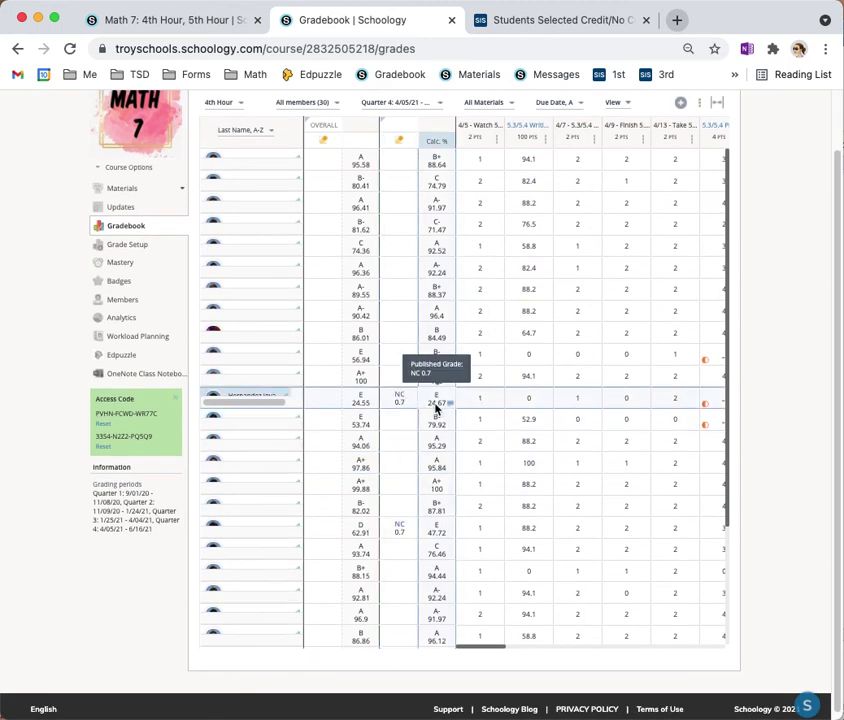
{"action": "scroll", "coordinate": [436, 410], "scroll_direction": "down", "scroll_amount": 1}
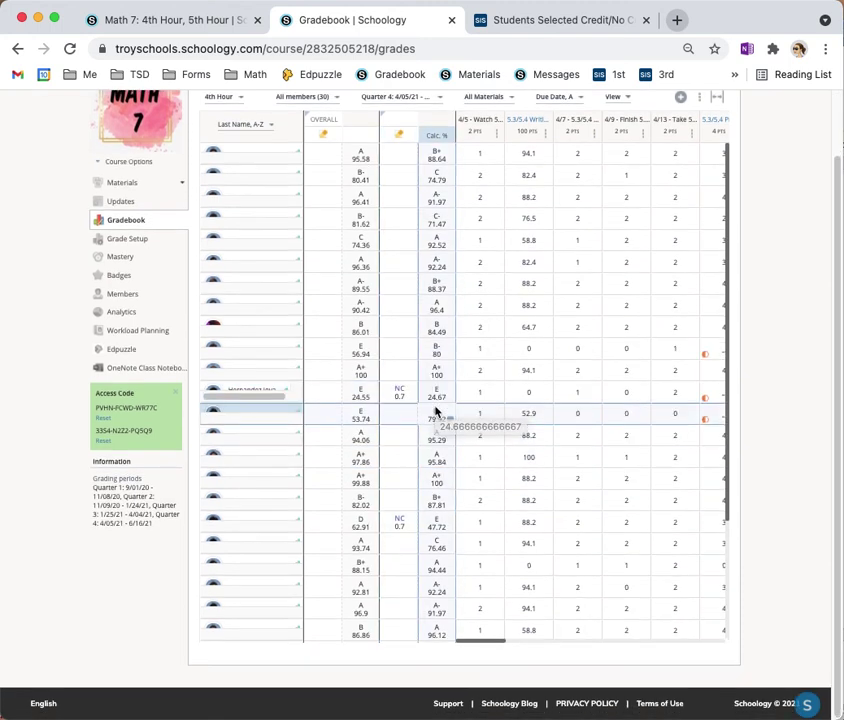
{"action": "scroll", "coordinate": [409, 571], "scroll_direction": "up", "scroll_amount": 1}
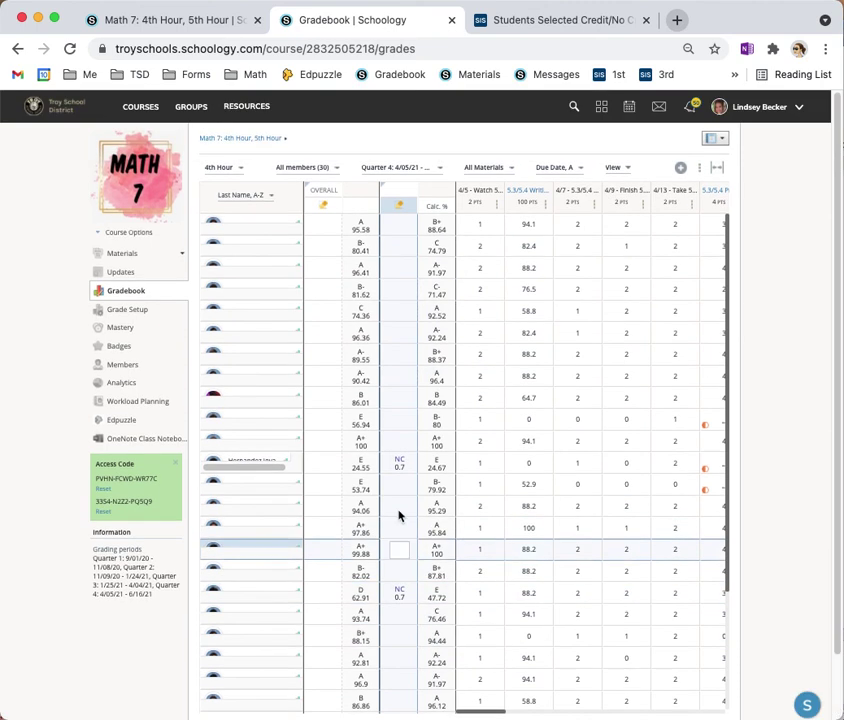
{"action": "scroll", "coordinate": [382, 463], "scroll_direction": "down", "scroll_amount": 3}
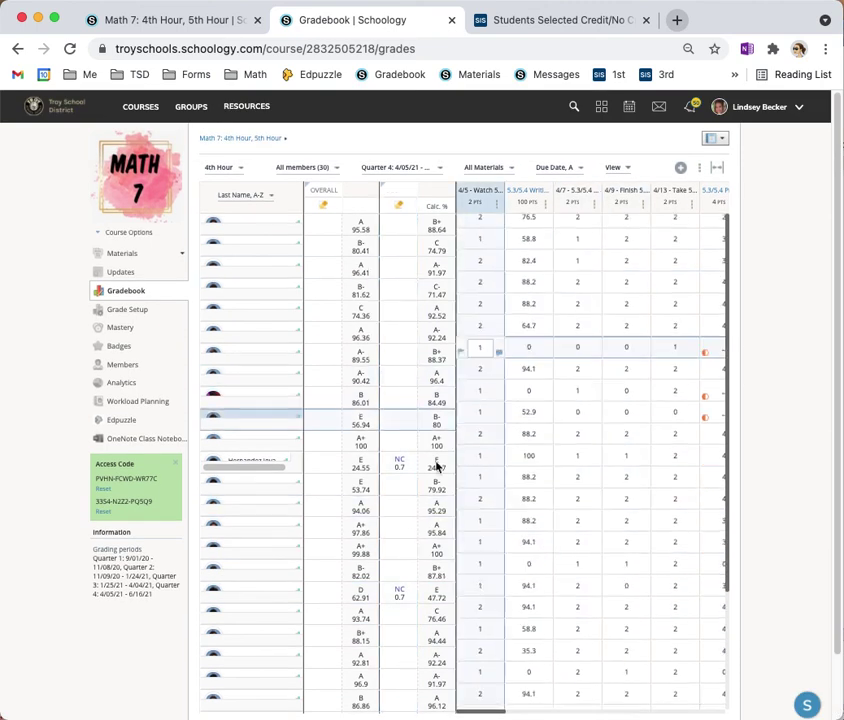
{"action": "scroll", "coordinate": [399, 461], "scroll_direction": "down", "scroll_amount": 1}
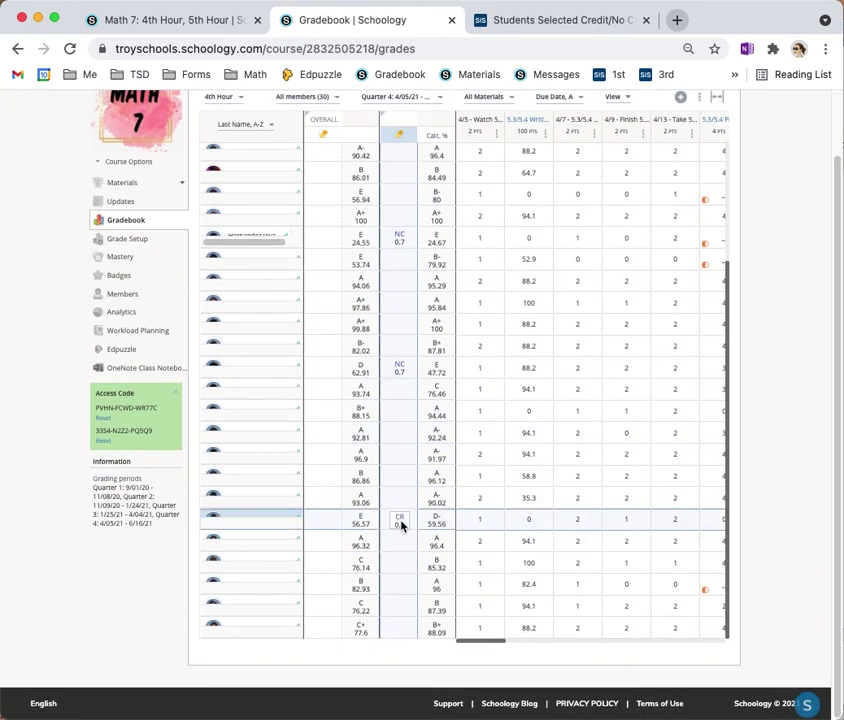
Set the Quarter 4 override grade to CR (0.8%) for the student whose calculated grade is 59.56.
{"action": "left_click", "coordinate": [400, 518]}
{"action": "scroll", "coordinate": [422, 465], "scroll_direction": "down", "scroll_amount": 5}
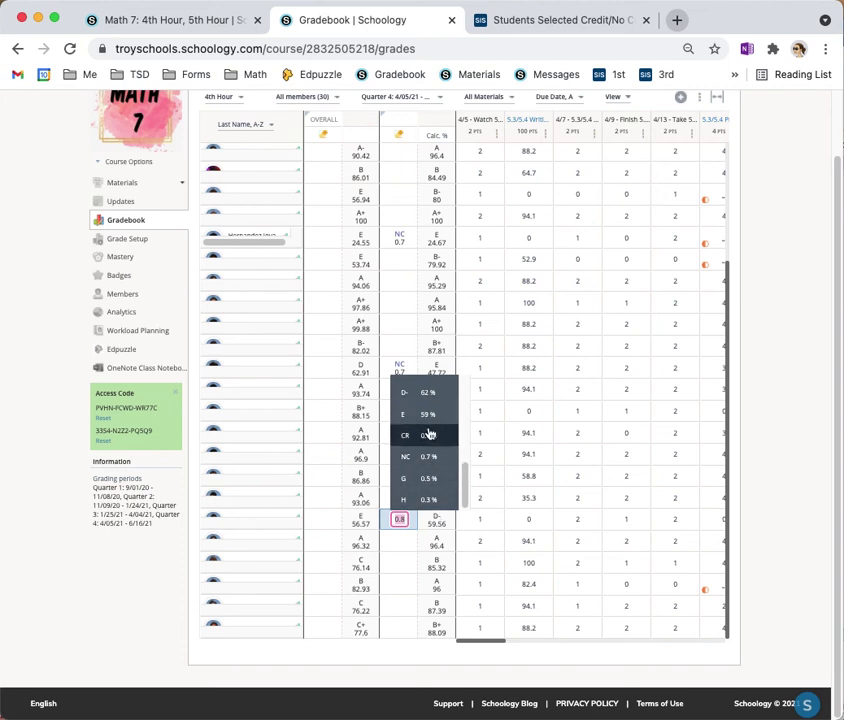
{"action": "left_click", "coordinate": [428, 435]}
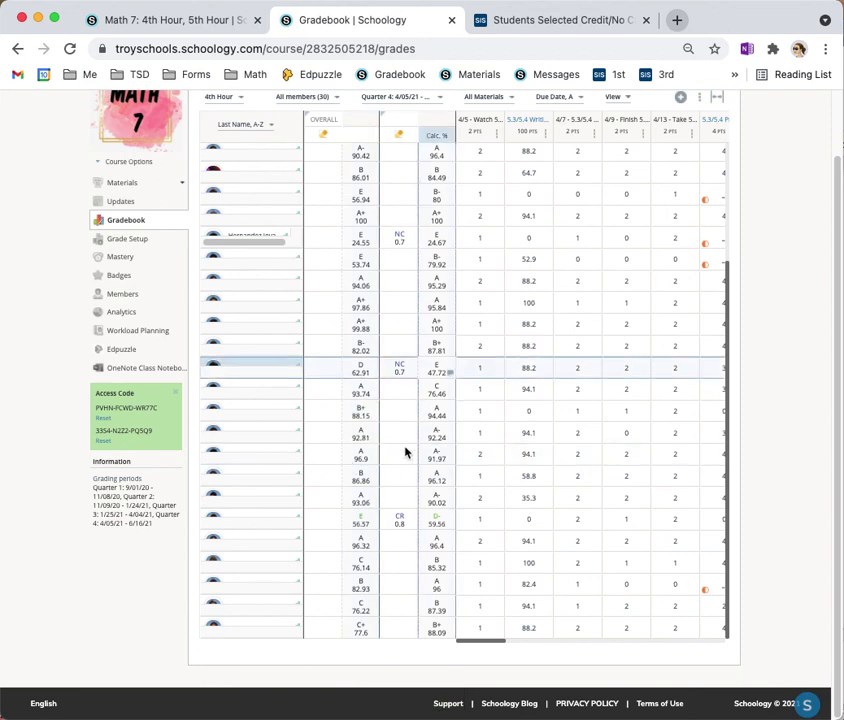
Review the Quarter 4 override grade choices for the student with calculated grade 94.44, and close them without assigning one.
{"action": "left_click", "coordinate": [397, 413]}
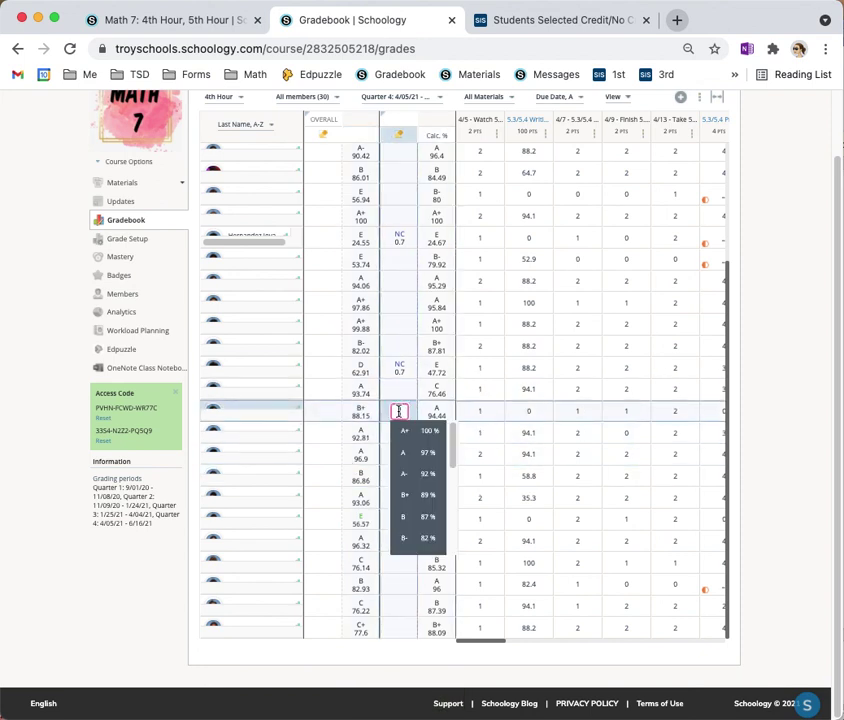
{"action": "scroll", "coordinate": [422, 486], "scroll_direction": "down", "scroll_amount": 5}
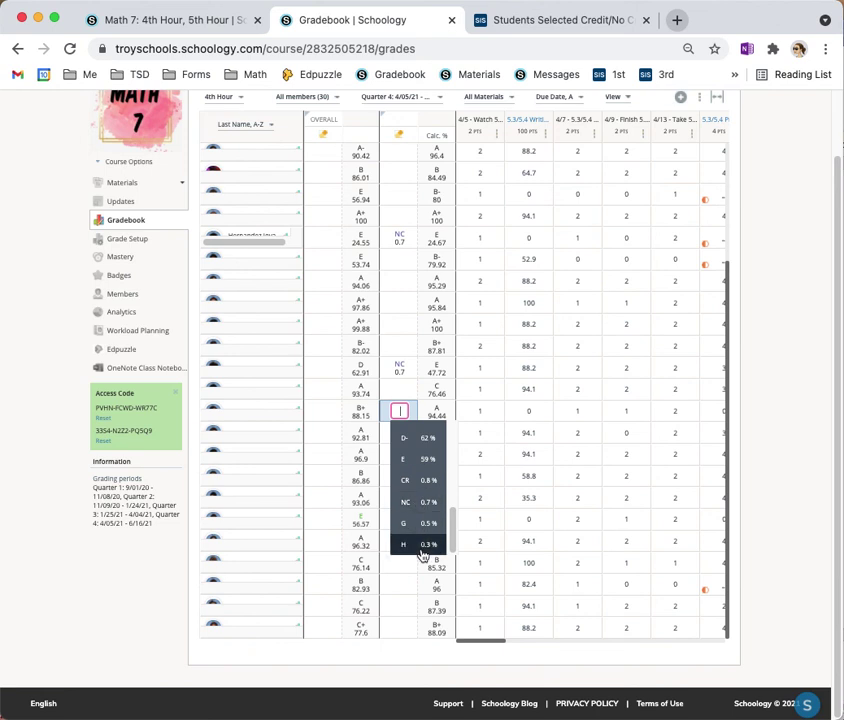
{"action": "scroll", "coordinate": [421, 470], "scroll_direction": "up", "scroll_amount": 1}
{"action": "left_click", "coordinate": [791, 335]}
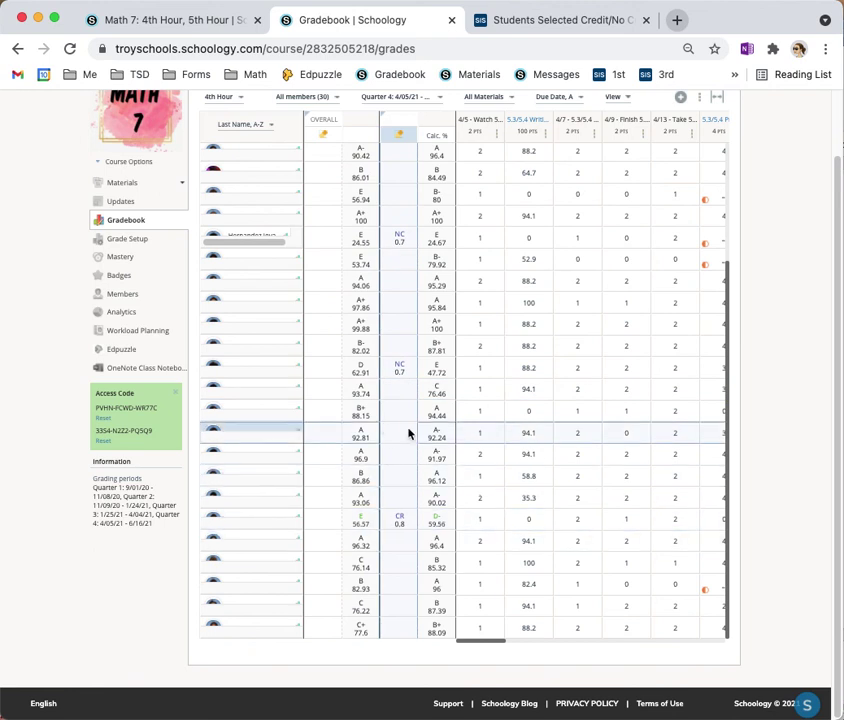
{"action": "scroll", "coordinate": [409, 341], "scroll_direction": "up", "scroll_amount": 2}
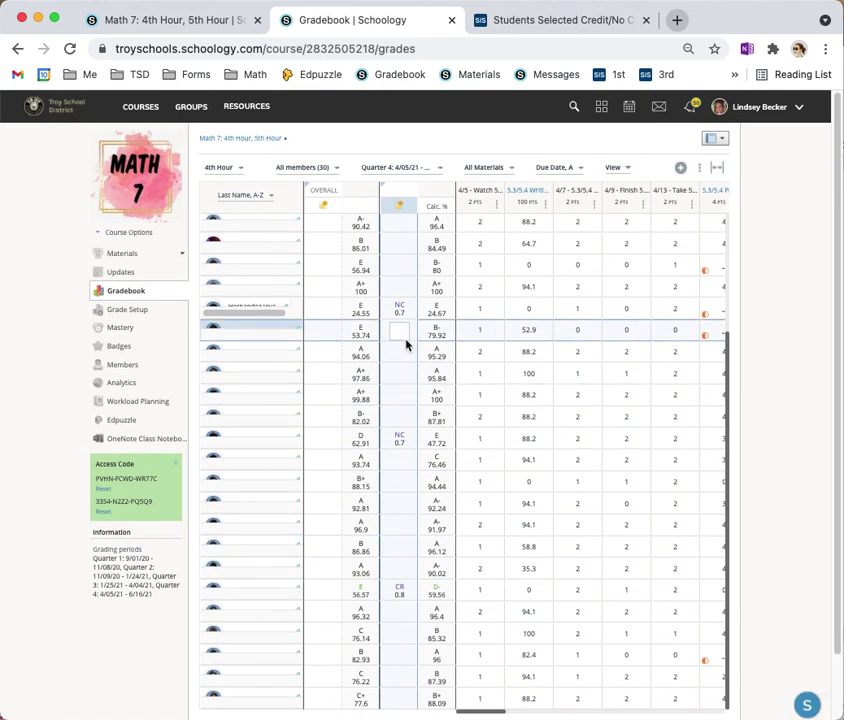
{"action": "mouse_move", "coordinate": [437, 320]}
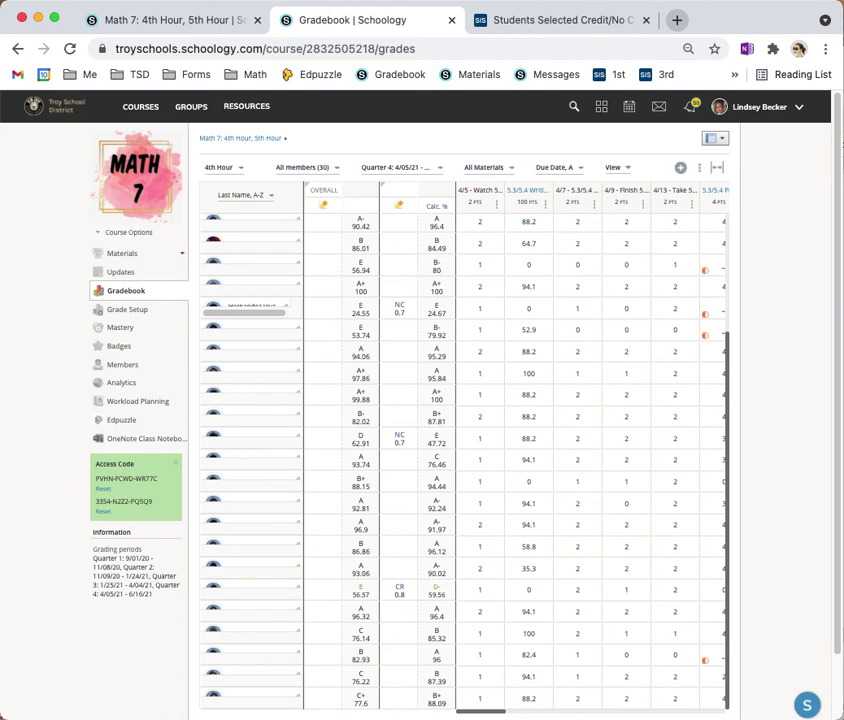
Return to Grade Setup and save the settings with the course override and grade period override columns enabled.
{"action": "left_click", "coordinate": [137, 310]}
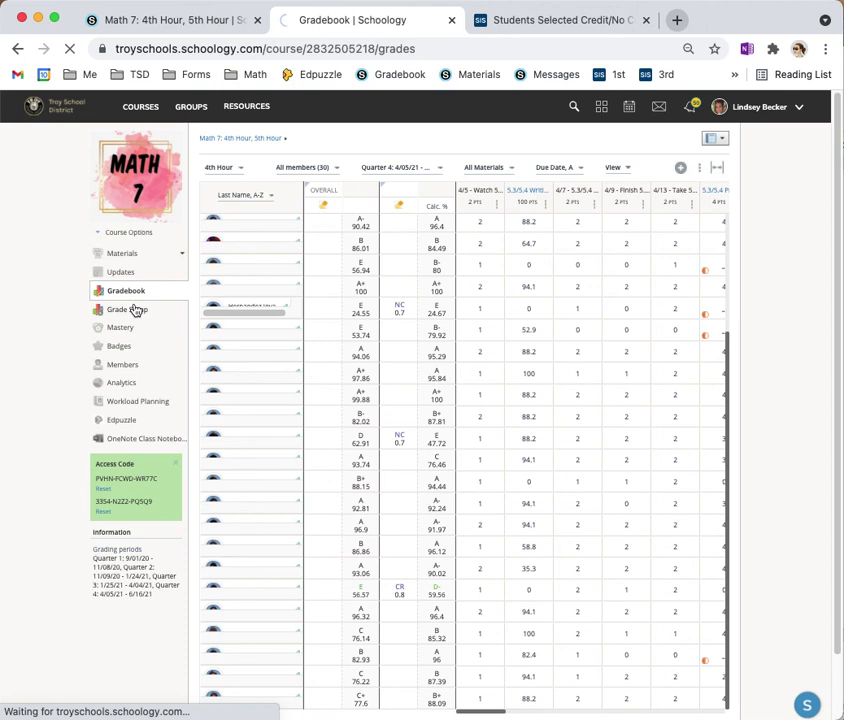
{"action": "scroll", "coordinate": [316, 495], "scroll_direction": "down", "scroll_amount": 1}
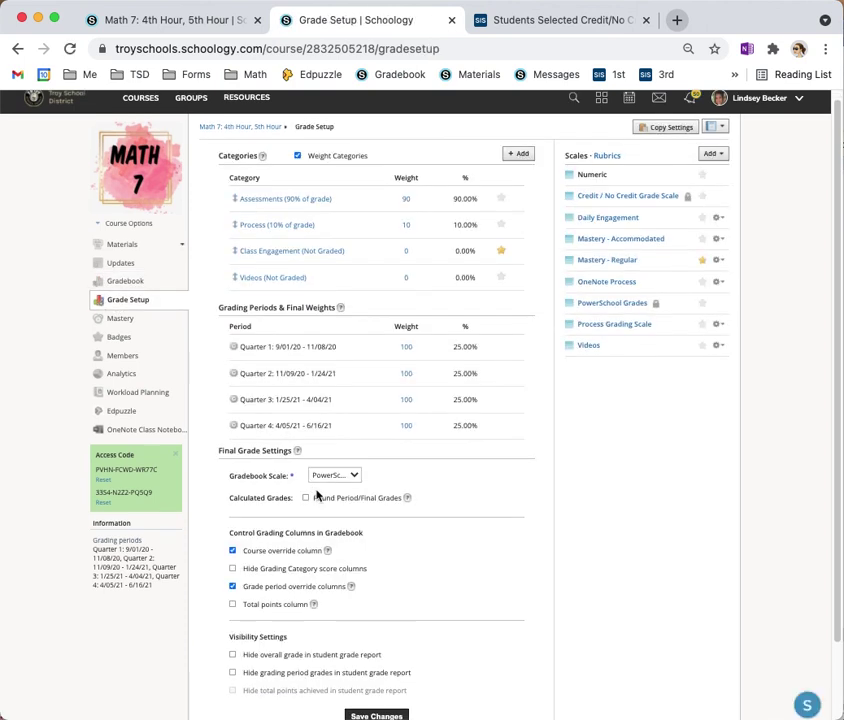
{"action": "scroll", "coordinate": [345, 467], "scroll_direction": "down", "scroll_amount": 3}
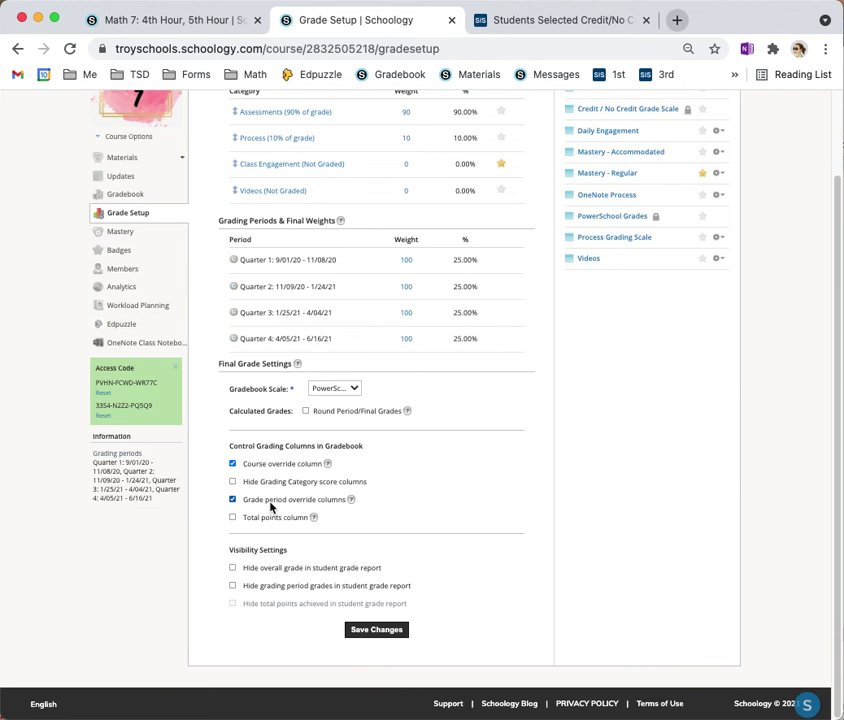
{"action": "left_click", "coordinate": [372, 634]}
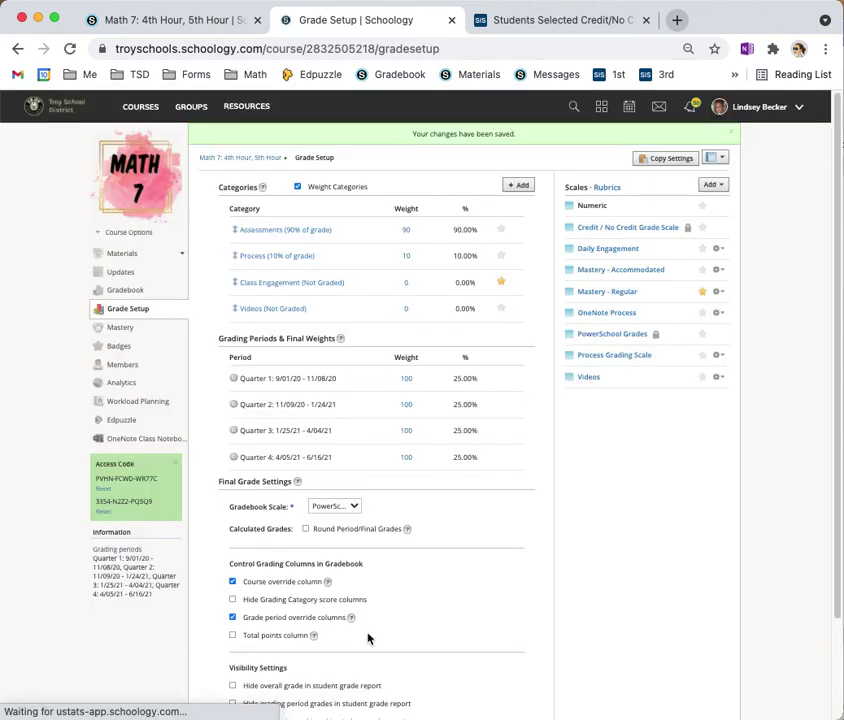
Check the Students Selected Credit/No Credit report in PowerSchool SIS and return to the Schoology Grade Setup page.
{"action": "left_click", "coordinate": [525, 22]}
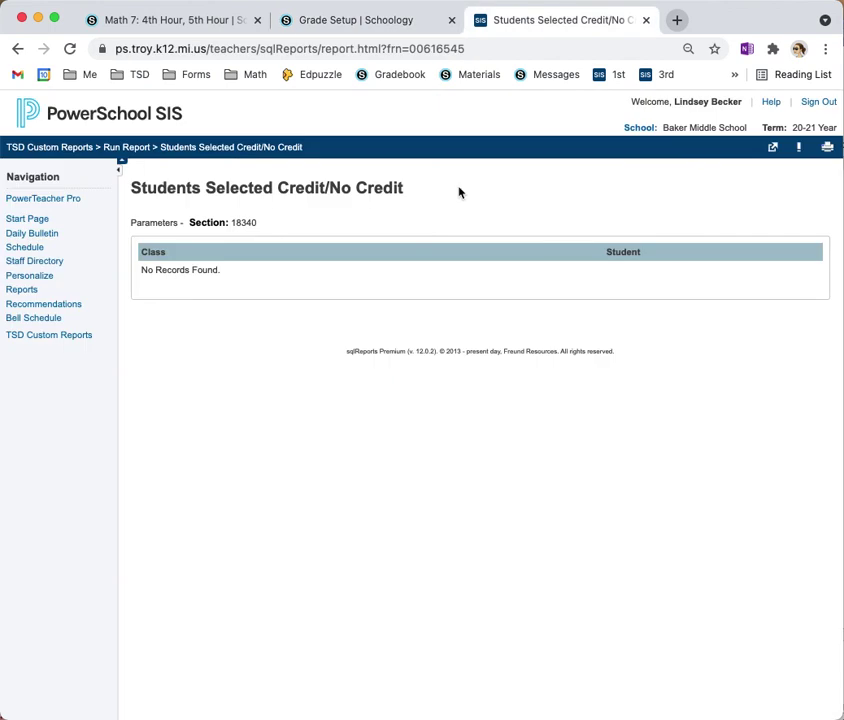
{"action": "left_click", "coordinate": [384, 27]}
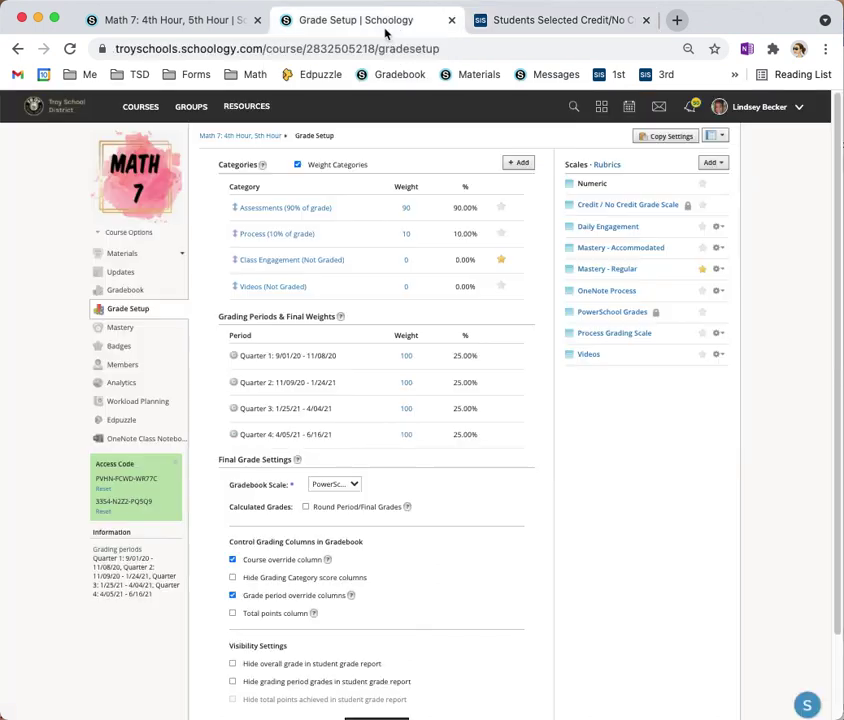